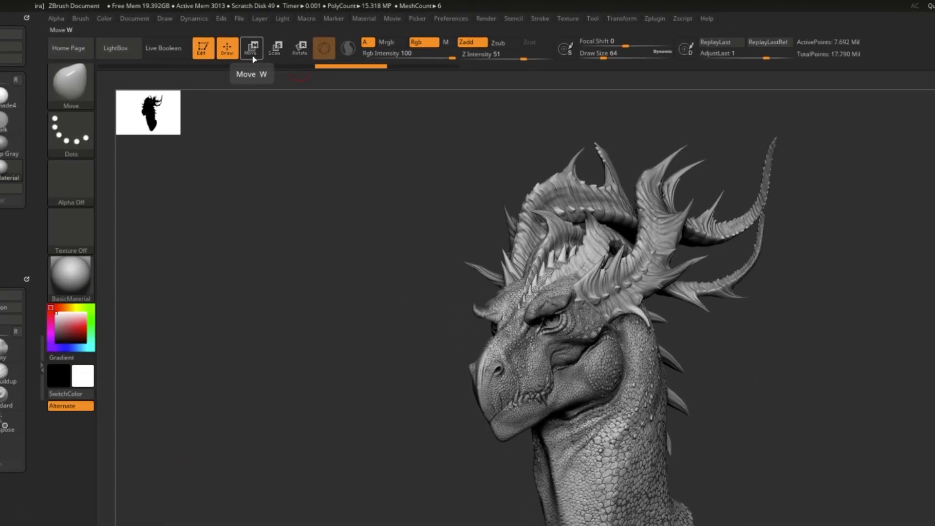
# - Bring up the transform gizmo on the dragon's head and set it to Move mode
pyautogui.click(300, 48)
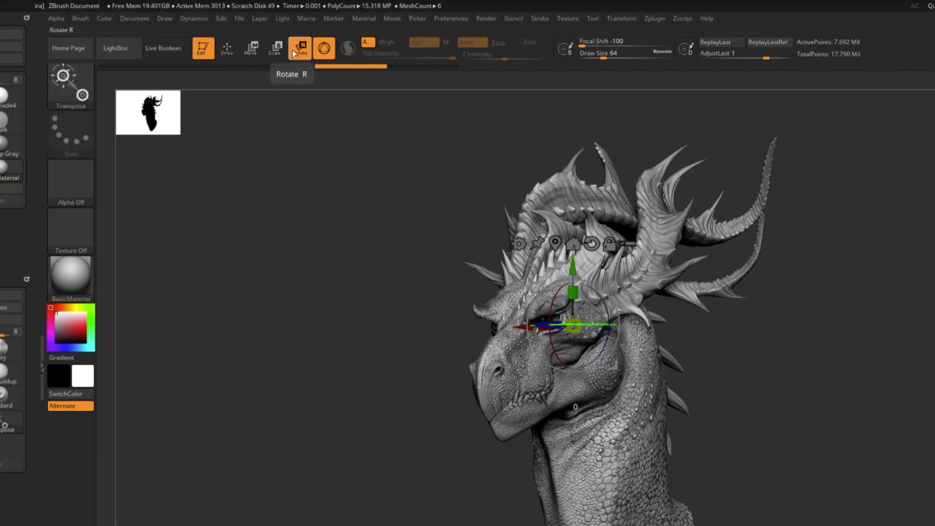
pyautogui.press('w')
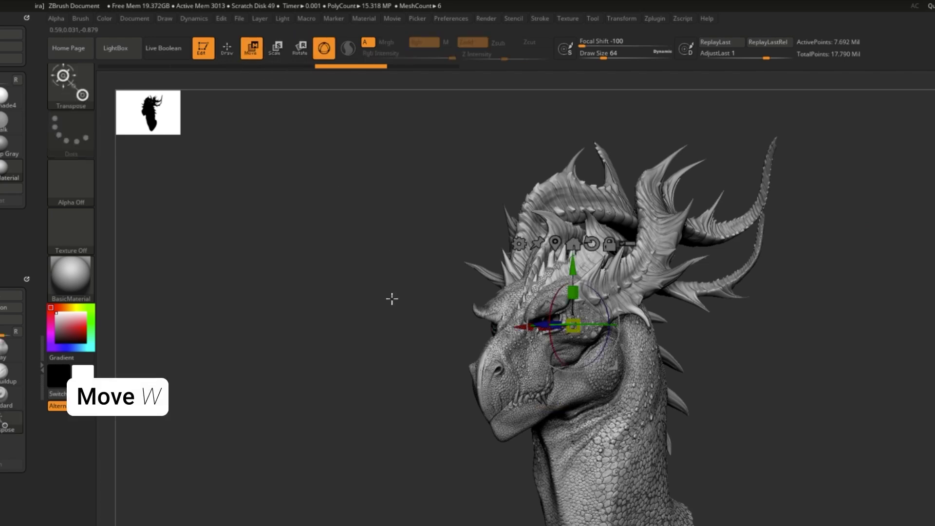
pyautogui.moveTo(389, 307); pyautogui.dragTo(687, 353)
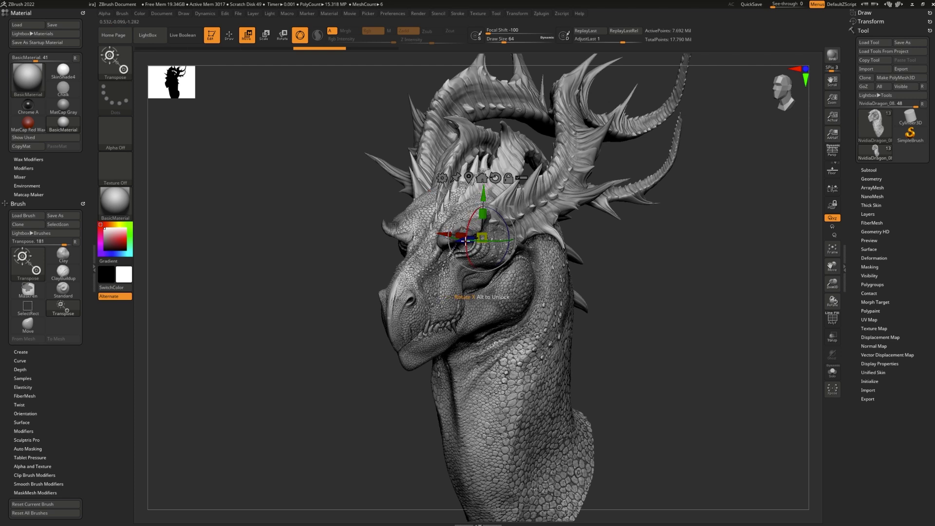
# - Try moving the dragon's body mesh along single gizmo axes and freely in the screen plane, undoing each move
pyautogui.moveTo(481, 201)
pyautogui.mouseDown()
pyautogui.moveTo(497, 166)
pyautogui.moveTo(493, 206)
pyautogui.mouseUp()
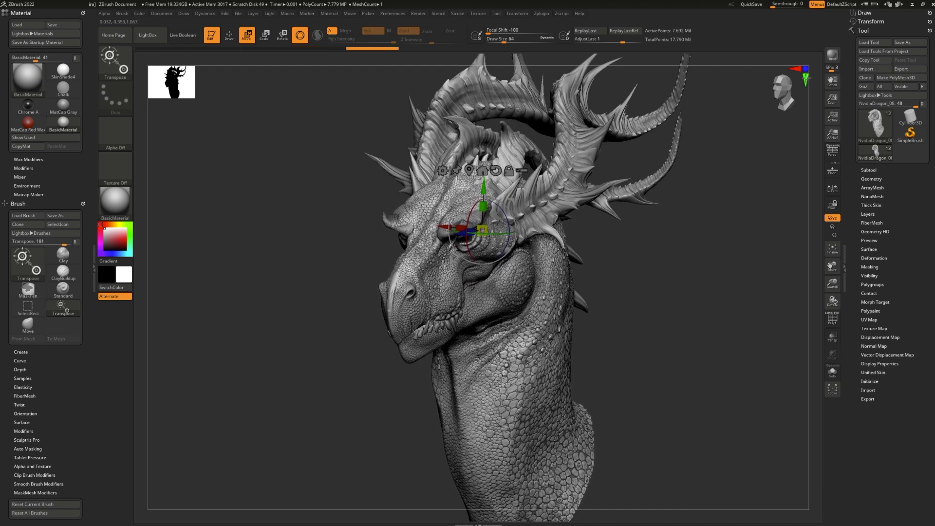
pyautogui.hotkey('ctrl', 'z')
pyautogui.moveTo(438, 233)
pyautogui.mouseDown()
pyautogui.moveTo(409, 231)
pyautogui.moveTo(444, 235)
pyautogui.mouseUp()
pyautogui.hotkey('ctrl', 'z')
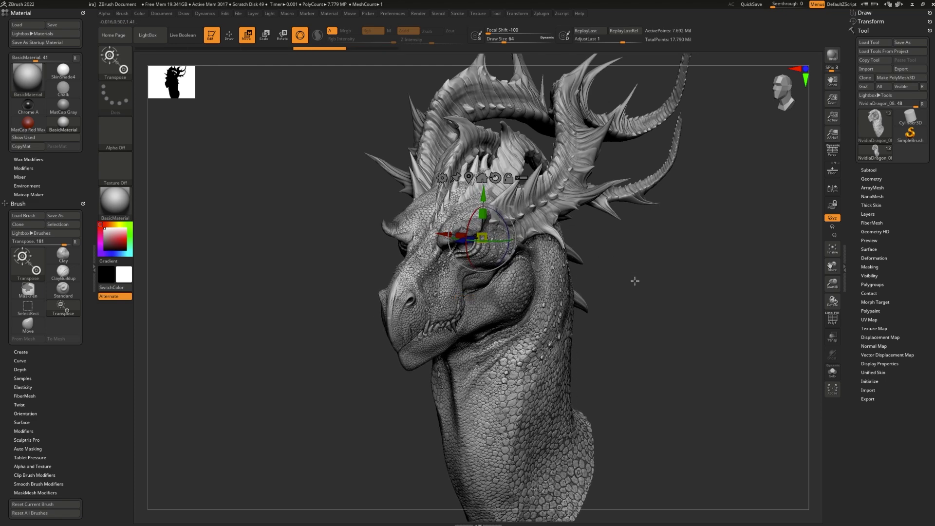
pyautogui.moveTo(493, 271); pyautogui.dragTo(502, 265)
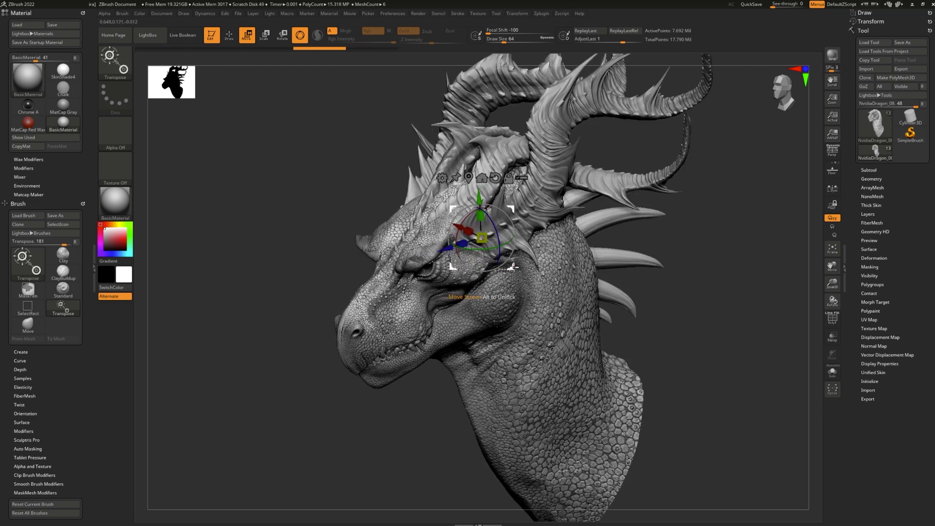
pyautogui.moveTo(512, 267); pyautogui.dragTo(446, 274)
pyautogui.hotkey('ctrl', 'z')
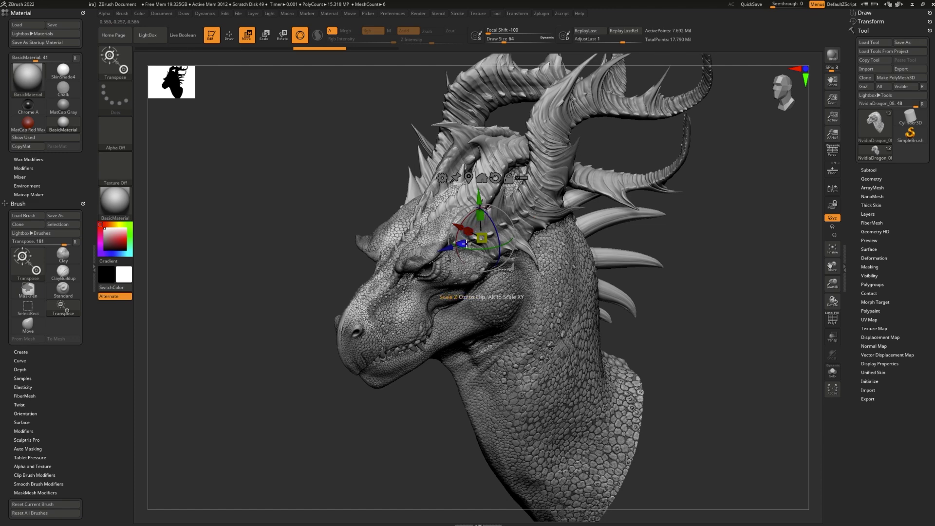
# - Try scaling the dragon's body mesh along the gizmo's green axis and then uniformly to about 0.91
pyautogui.moveTo(479, 218); pyautogui.dragTo(543, 230)
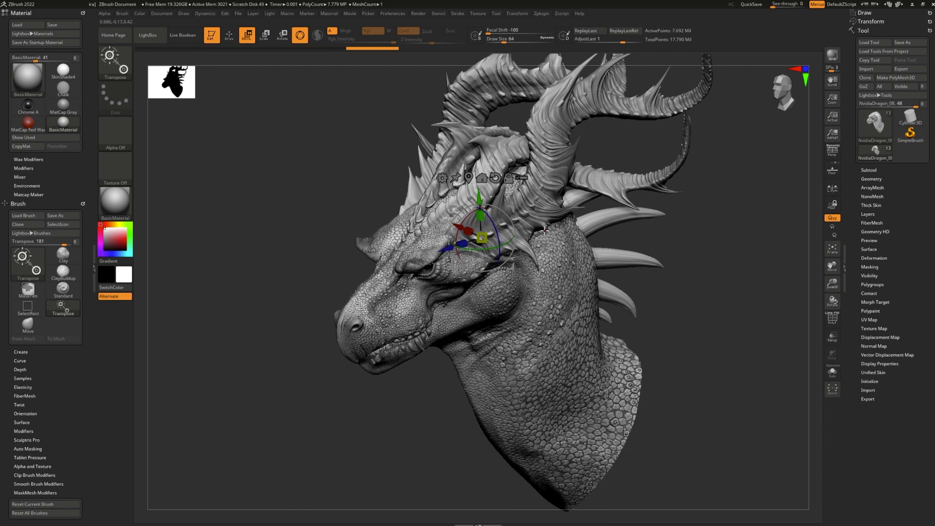
pyautogui.moveTo(483, 215); pyautogui.dragTo(488, 220)
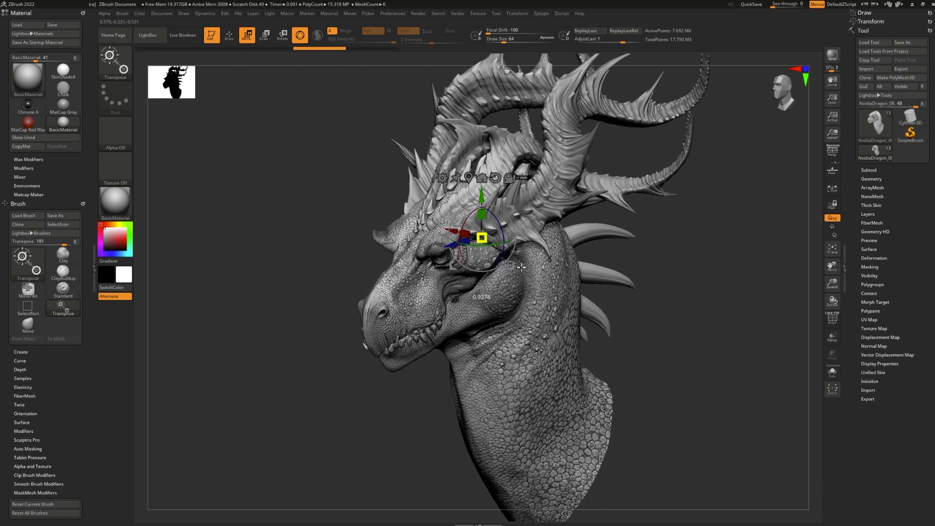
pyautogui.moveTo(529, 270); pyautogui.dragTo(508, 278)
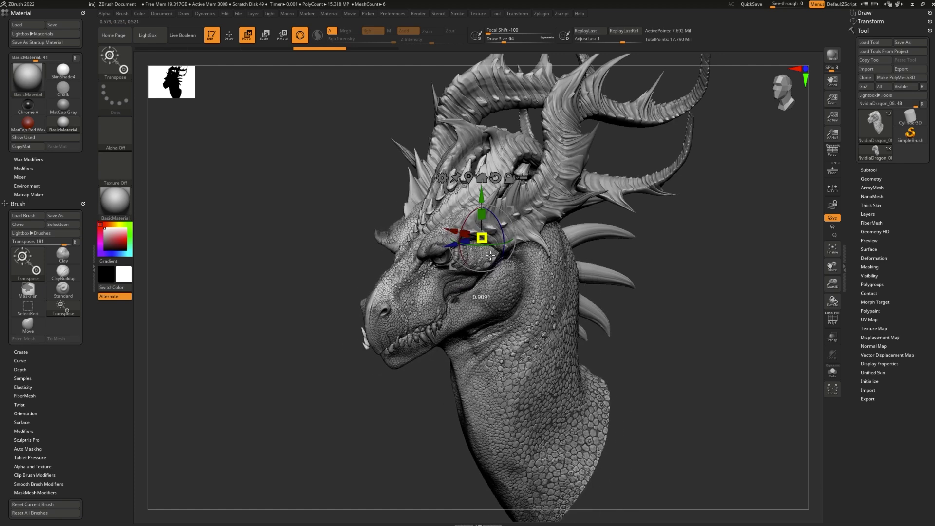
# - Try rotating the dragon's body mesh with the gizmo's outer screen-facing ring
pyautogui.moveTo(568, 301); pyautogui.dragTo(513, 206)
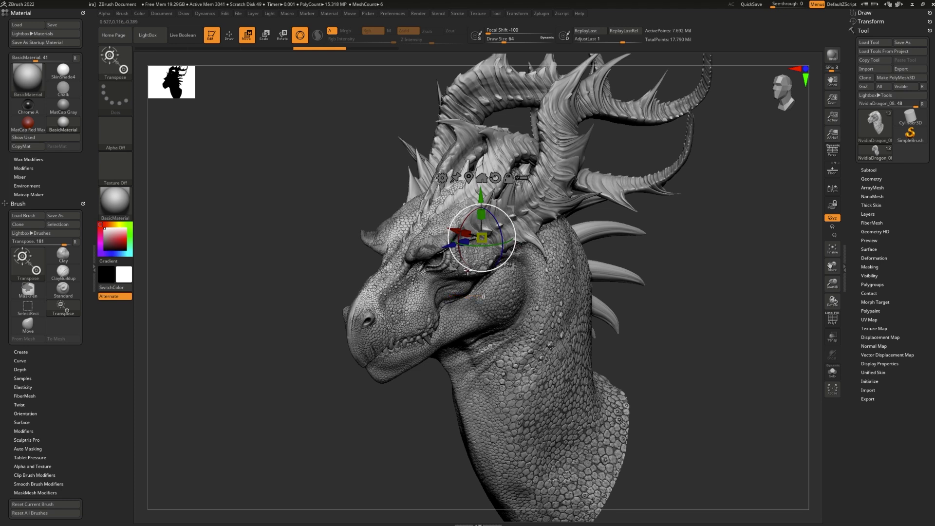
pyautogui.moveTo(467, 270); pyautogui.dragTo(428, 275)
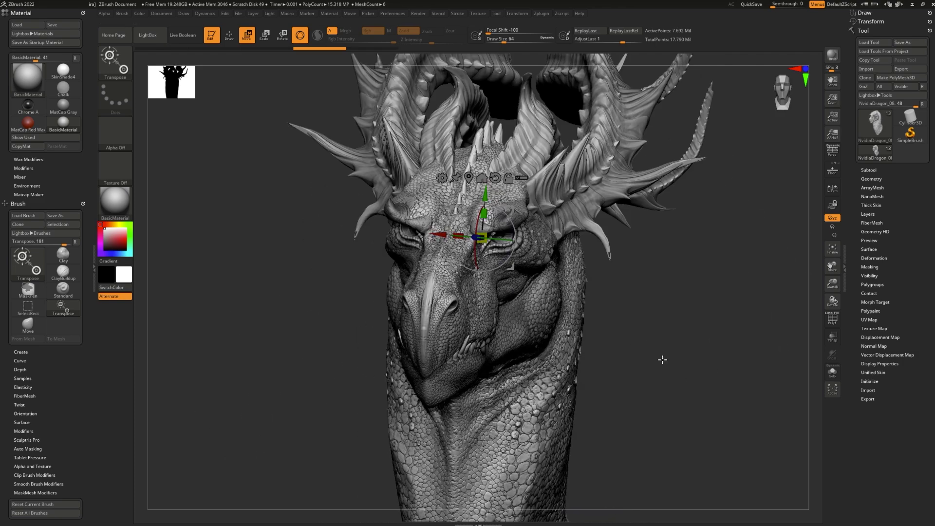
pyautogui.moveTo(660, 360); pyautogui.dragTo(654, 359)
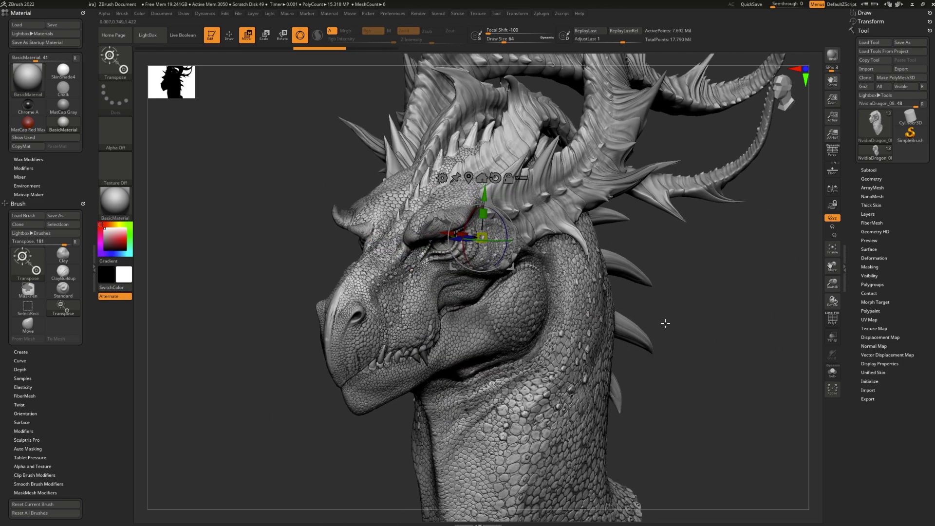
# - Reposition the gizmo on the side of the neck, on the lower throat and on the tip of the snout
pyautogui.click(572, 295)
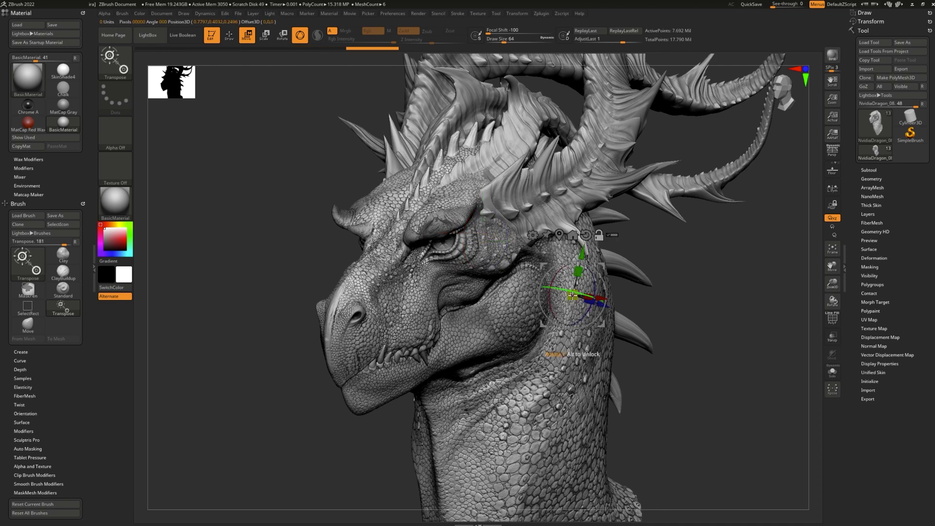
pyautogui.click(447, 435)
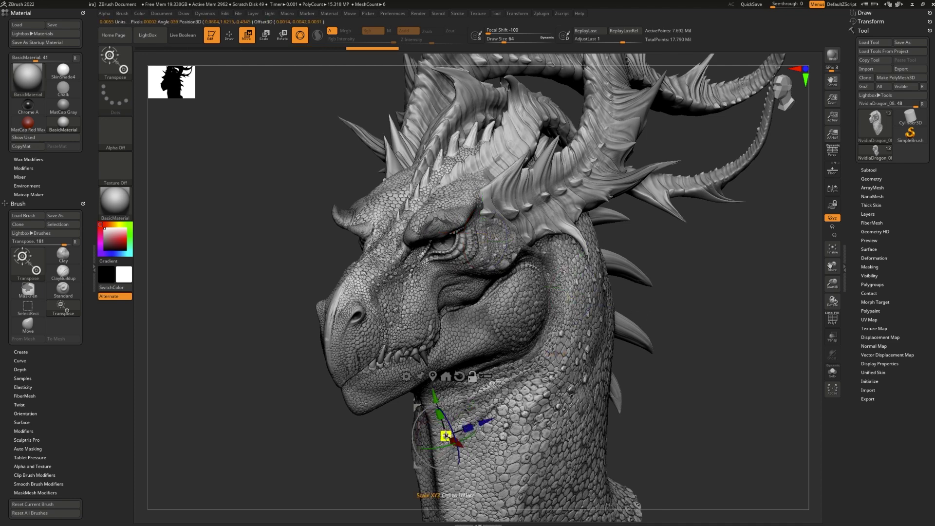
pyautogui.click(328, 313)
pyautogui.moveTo(297, 436)
pyautogui.mouseDown()
pyautogui.moveTo(276, 432)
pyautogui.moveTo(313, 435)
pyautogui.moveTo(283, 436)
pyautogui.mouseUp()
pyautogui.moveTo(292, 262); pyautogui.dragTo(287, 311)
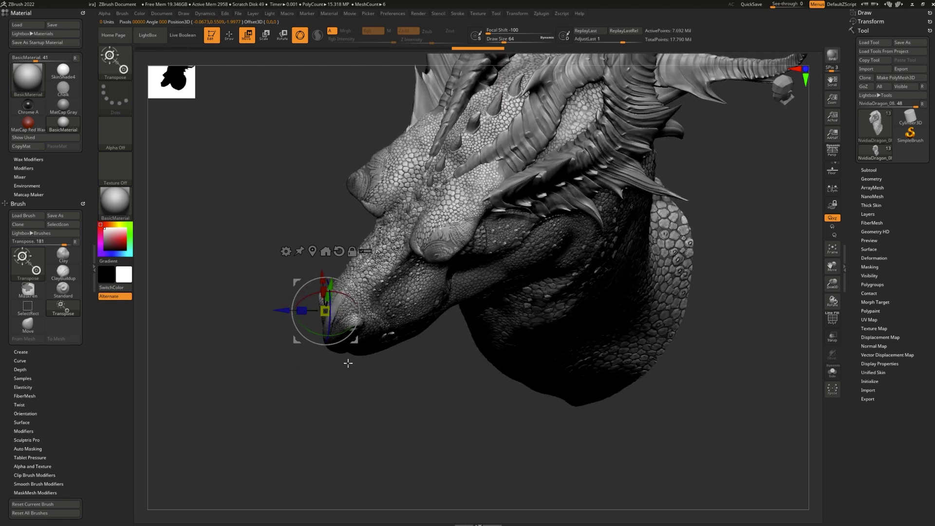
pyautogui.moveTo(342, 366); pyautogui.dragTo(316, 378)
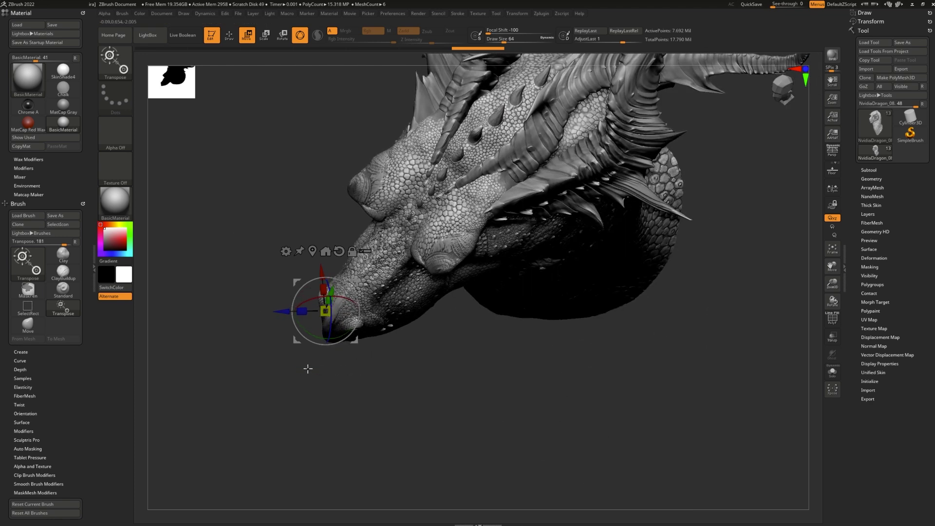
pyautogui.moveTo(315, 411); pyautogui.dragTo(405, 273)
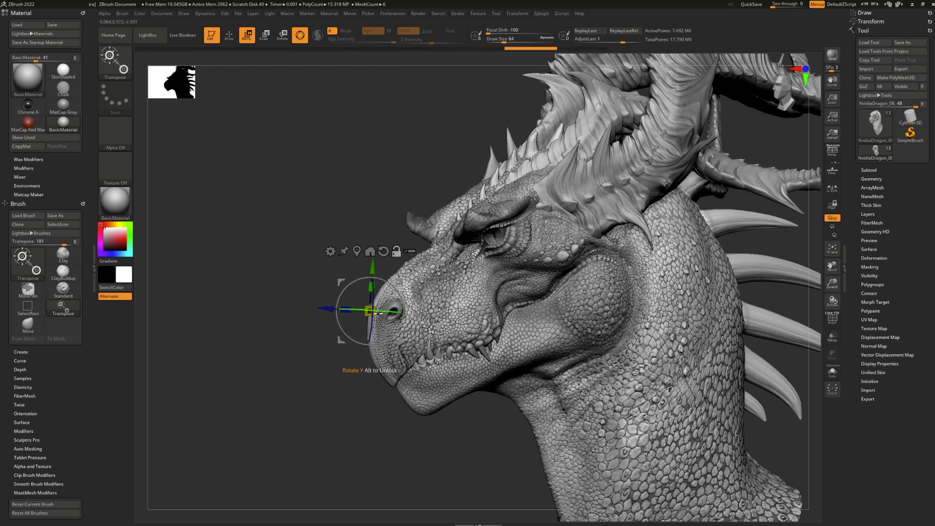
# - Move and tilt the gizmo independently of the mesh near the brow, and place it just above the dragon's eye
pyautogui.moveTo(383, 311); pyautogui.dragTo(527, 217)
pyautogui.moveTo(402, 173); pyautogui.dragTo(435, 178)
pyautogui.keyDown('alt'); pyautogui.moveTo(524, 163); pyautogui.dragTo(535, 175); pyautogui.keyUp('alt')
pyautogui.keyDown('alt'); pyautogui.moveTo(515, 183); pyautogui.dragTo(548, 247); pyautogui.keyUp('alt')
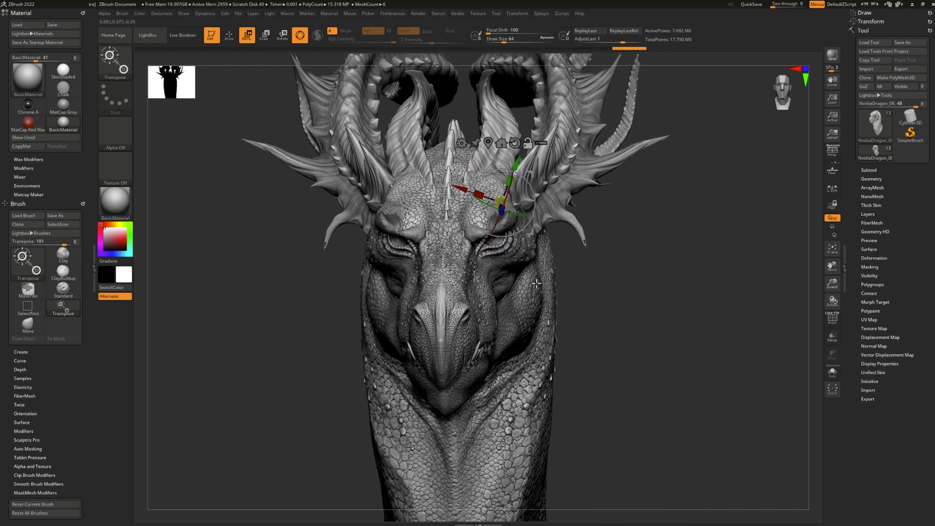
pyautogui.keyDown('alt'); pyautogui.click(479, 227); pyautogui.keyUp('alt')
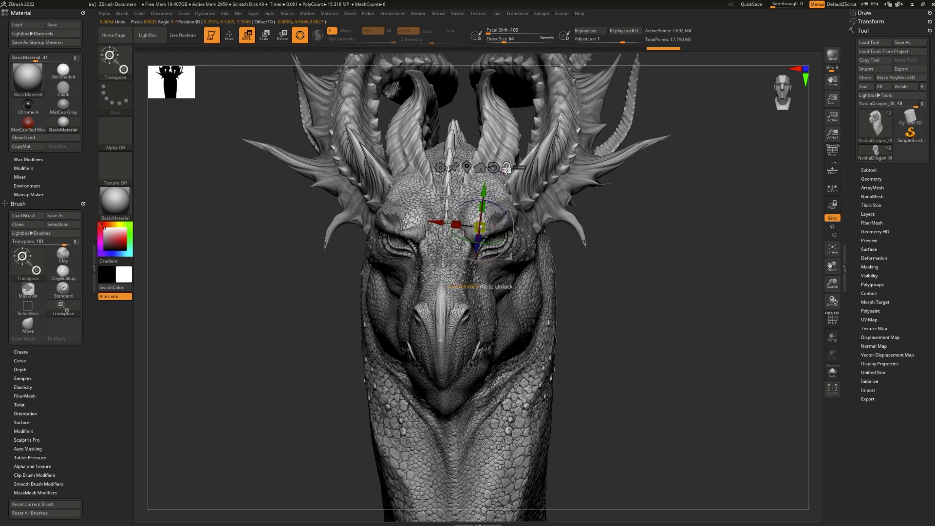
pyautogui.moveTo(482, 194); pyautogui.dragTo(547, 220)
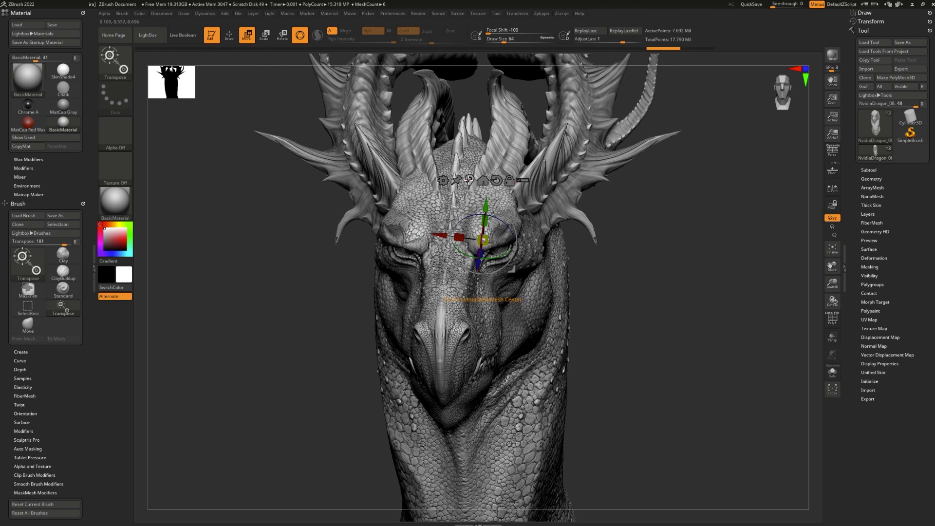
# - Center the gizmo on the body's unmasked mesh center
pyautogui.click(469, 184)
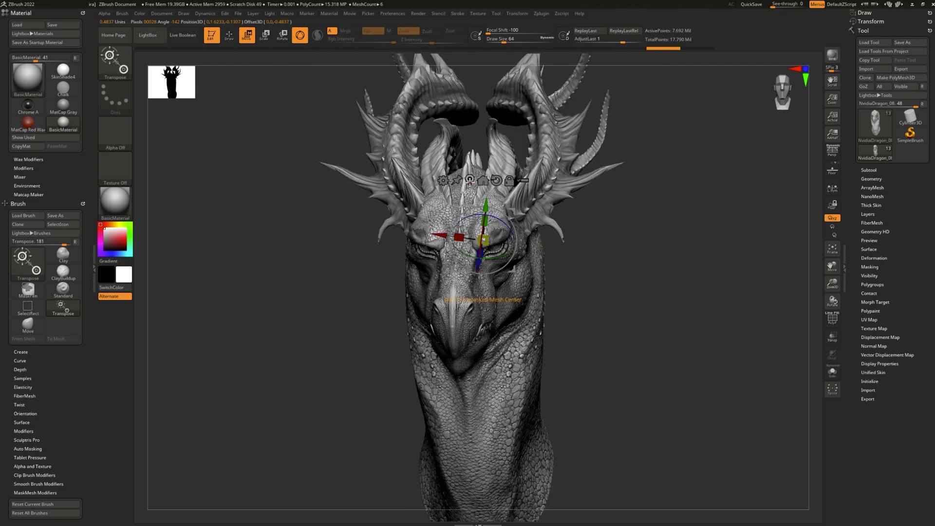
pyautogui.click(470, 181)
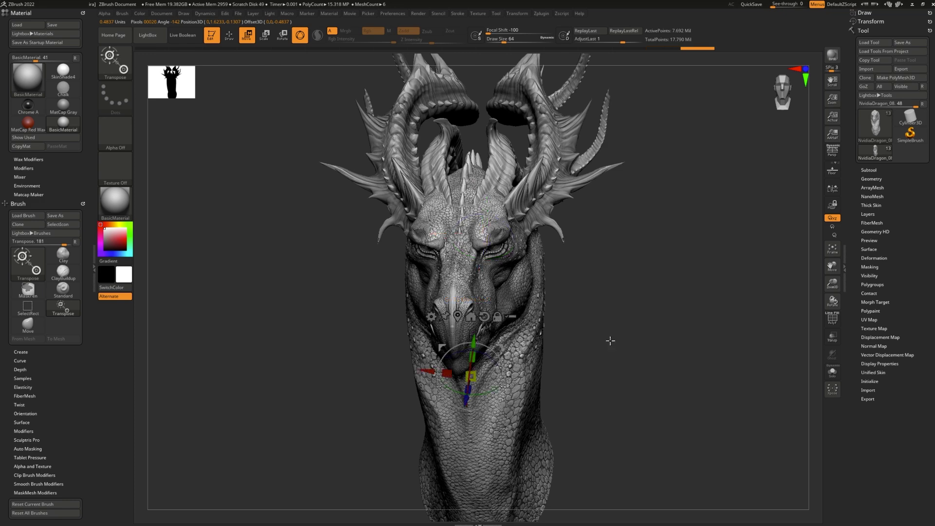
pyautogui.moveTo(609, 341)
pyautogui.mouseDown()
pyautogui.moveTo(588, 338)
pyautogui.moveTo(606, 331)
pyautogui.mouseUp()
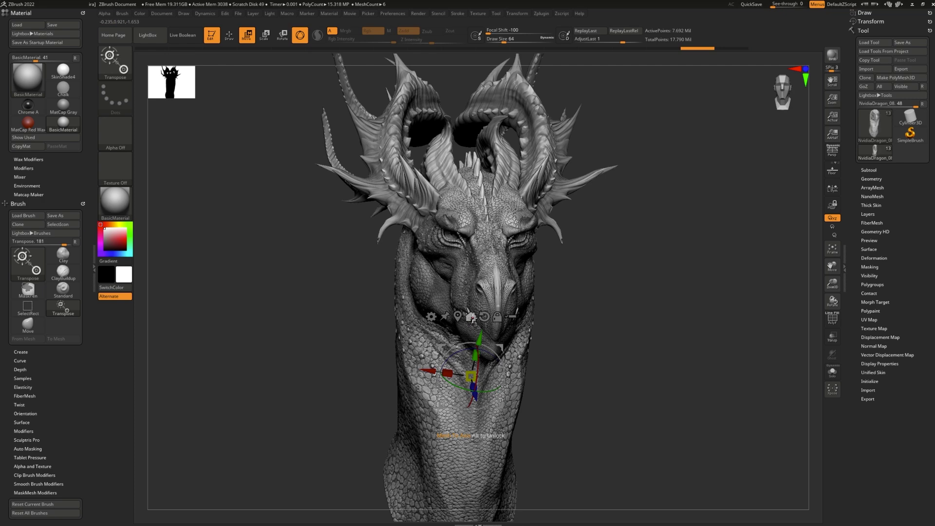
# - Try sending the dragon's body mesh to the world origin, and undo the move
pyautogui.click(472, 318)
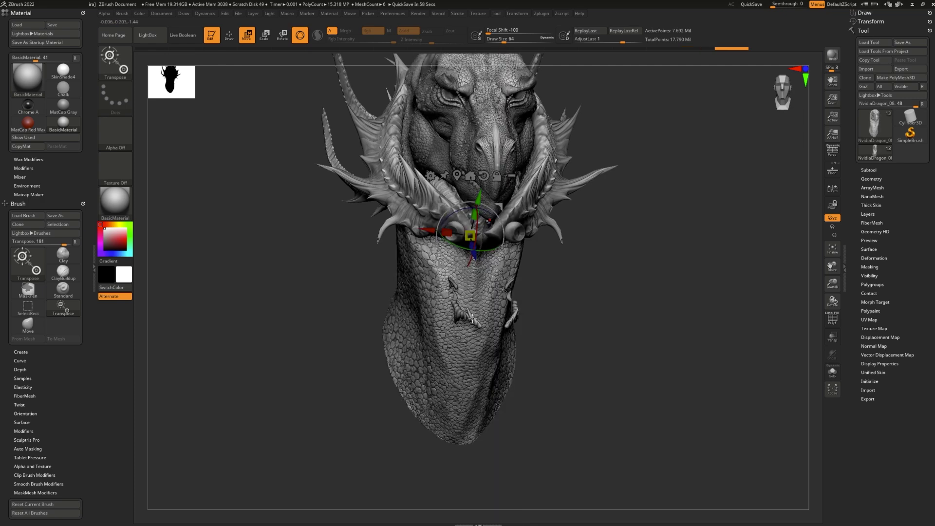
pyautogui.moveTo(621, 398); pyautogui.dragTo(605, 399)
pyautogui.hotkey('ctrl', 'z')
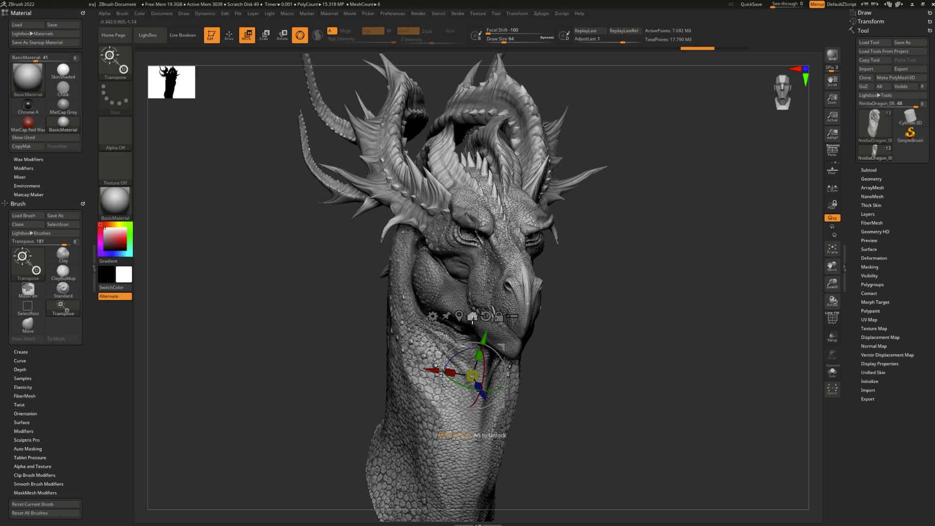
# - Send only the gizmo to the world origin, independently of the body mesh
pyautogui.keyDown('alt'); pyautogui.click(472, 320); pyautogui.keyUp('alt')
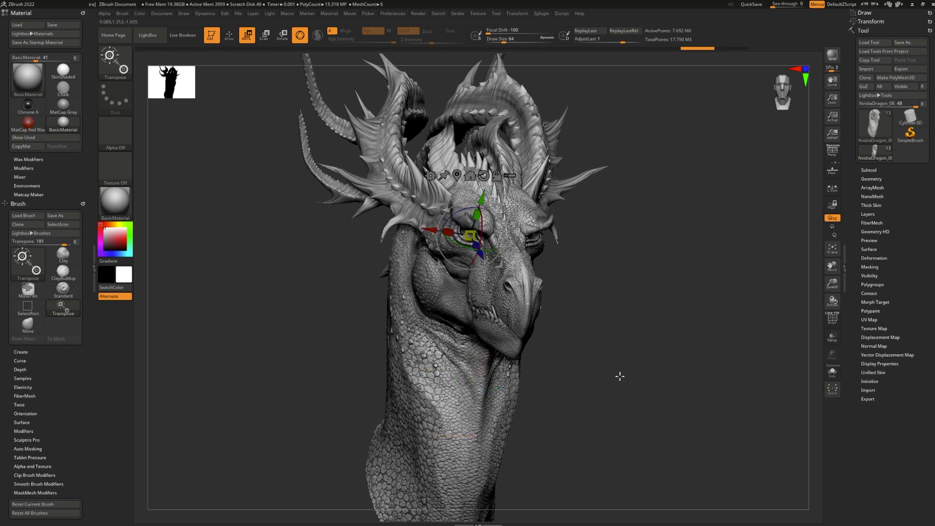
pyautogui.hotkey('ctrl', 'shift', 'z')
pyautogui.moveTo(626, 373); pyautogui.dragTo(598, 371)
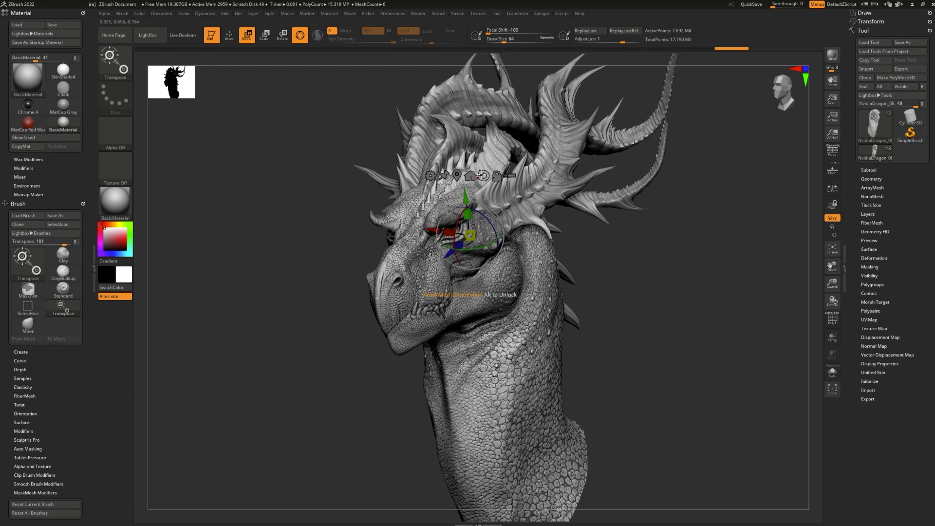
# - Try resetting the body mesh's orientation to the world axes, and undo the resulting rotation
pyautogui.click(481, 175)
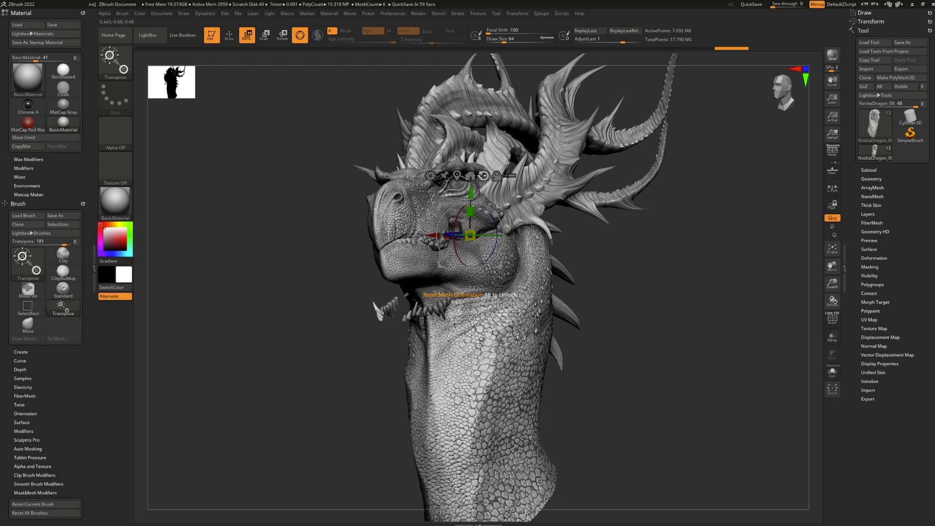
pyautogui.moveTo(584, 286)
pyautogui.mouseDown()
pyautogui.moveTo(597, 294)
pyautogui.moveTo(580, 307)
pyautogui.moveTo(618, 332)
pyautogui.moveTo(607, 334)
pyautogui.mouseUp()
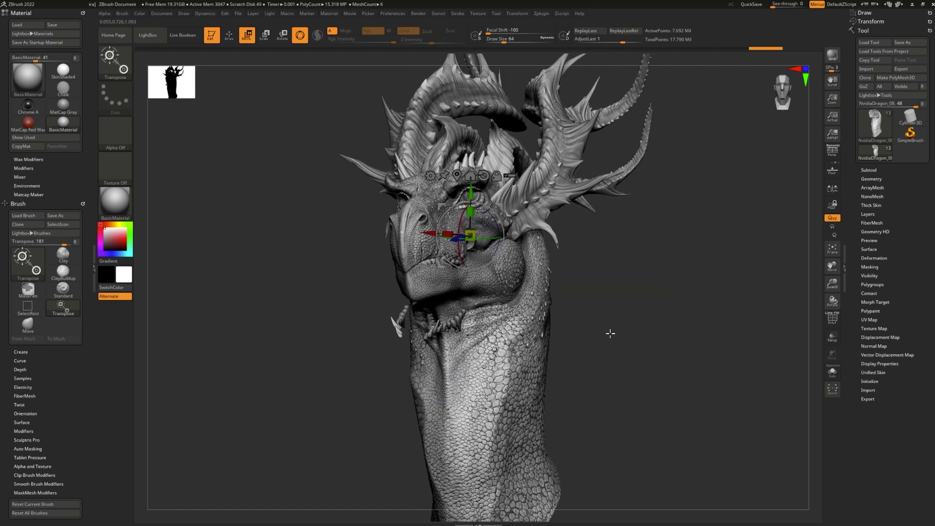
pyautogui.press('ctrl')
pyautogui.hotkey('ctrl', 'z')
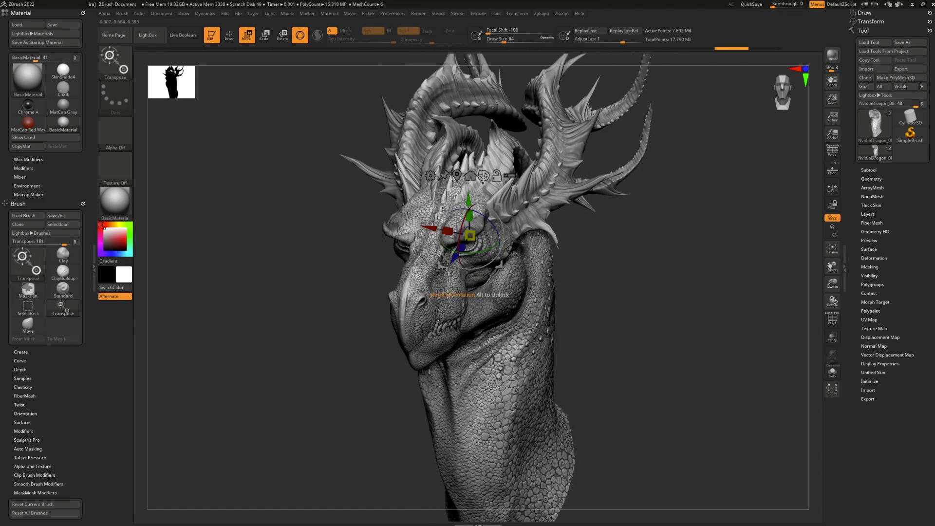
# - Reset only the gizmo's orientation to the world axes, tilt the gizmo on its own, and reset its orientation again
pyautogui.keyDown('alt'); pyautogui.click(483, 175); pyautogui.keyUp('alt')
pyautogui.moveTo(626, 288); pyautogui.dragTo(538, 206)
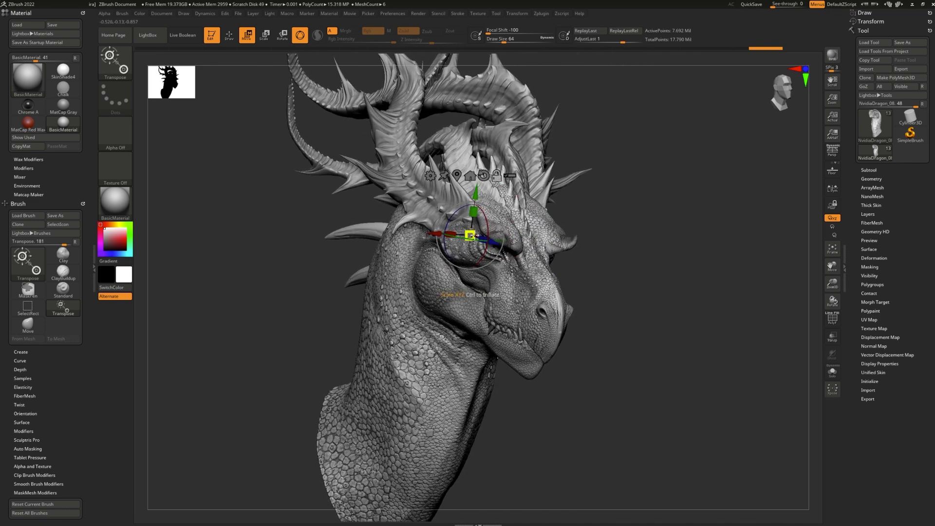
pyautogui.moveTo(462, 239)
pyautogui.keyDown('alt'); pyautogui.mouseDown()
pyautogui.moveTo(441, 237)
pyautogui.moveTo(468, 247)
pyautogui.mouseUp(); pyautogui.keyUp('alt')
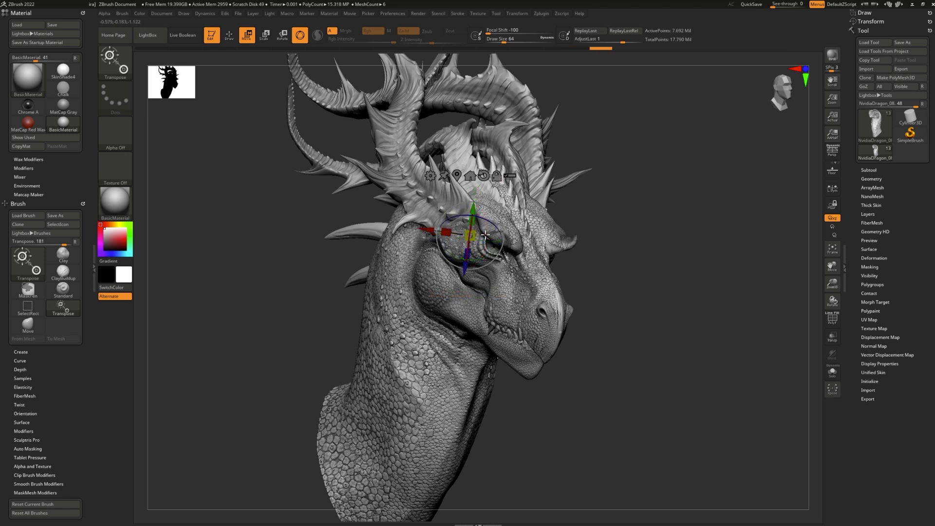
pyautogui.click(487, 176)
pyautogui.press('y')
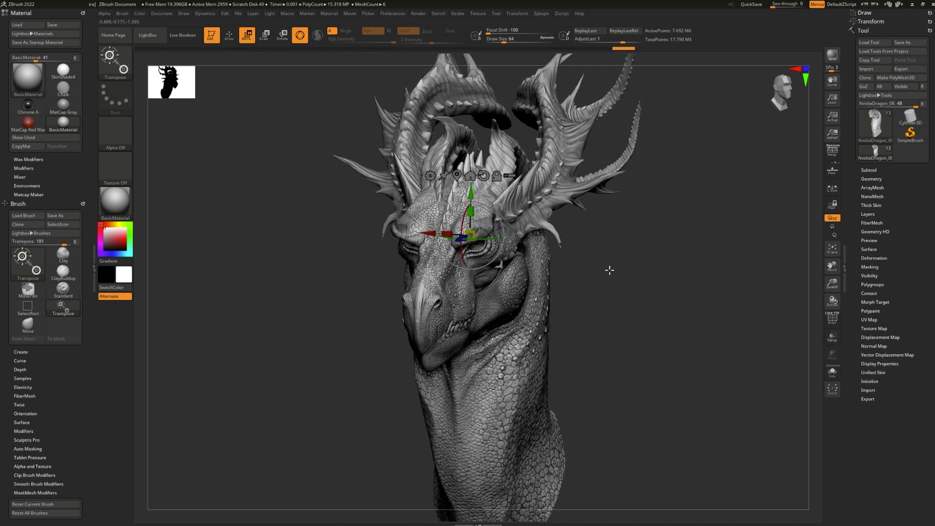
# - Move the dragon's body mesh downward along the gizmo's green axis, away from the horns
pyautogui.moveTo(608, 269); pyautogui.dragTo(632, 266)
pyautogui.moveTo(475, 191); pyautogui.dragTo(460, 309)
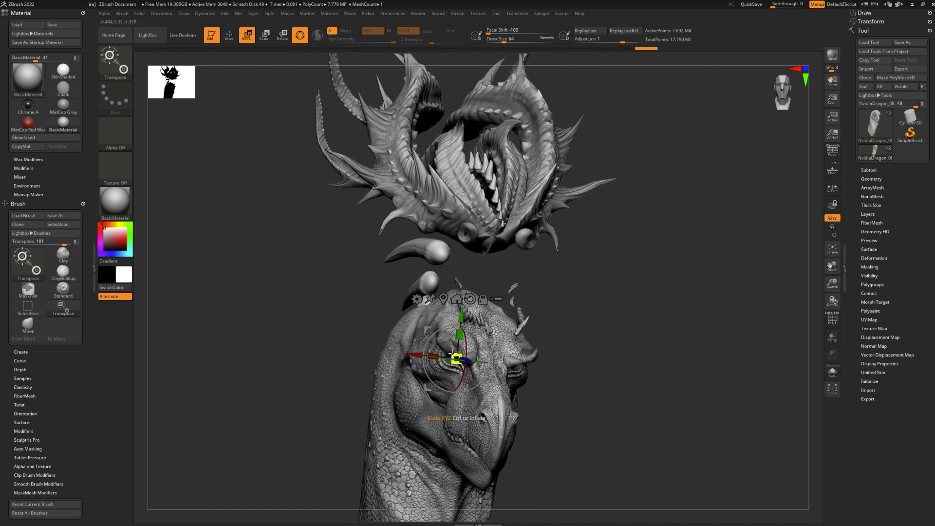
# - Undo the body mesh's displacement, try moving it along the gizmo's green axis again, and undo that test move
pyautogui.moveTo(542, 442); pyautogui.dragTo(462, 362)
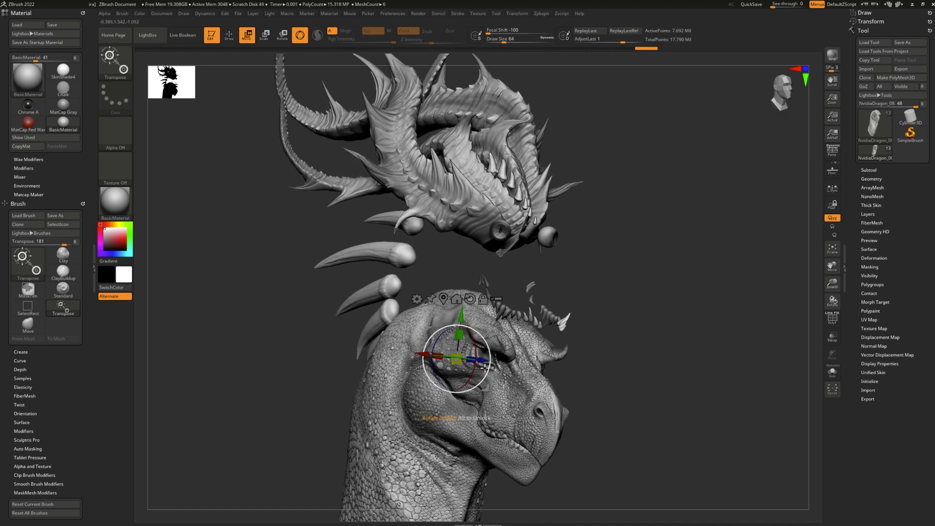
pyautogui.hotkey('ctrl', 'z')
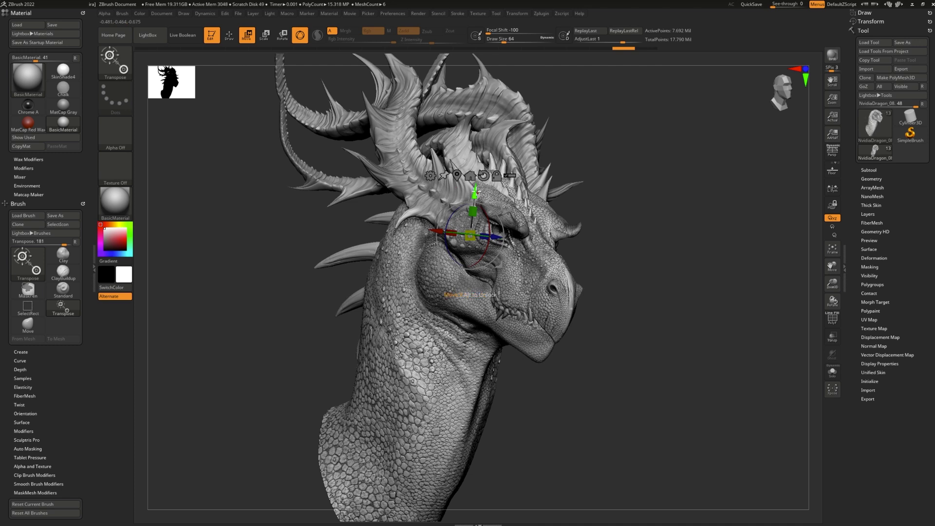
pyautogui.moveTo(476, 191); pyautogui.dragTo(457, 325)
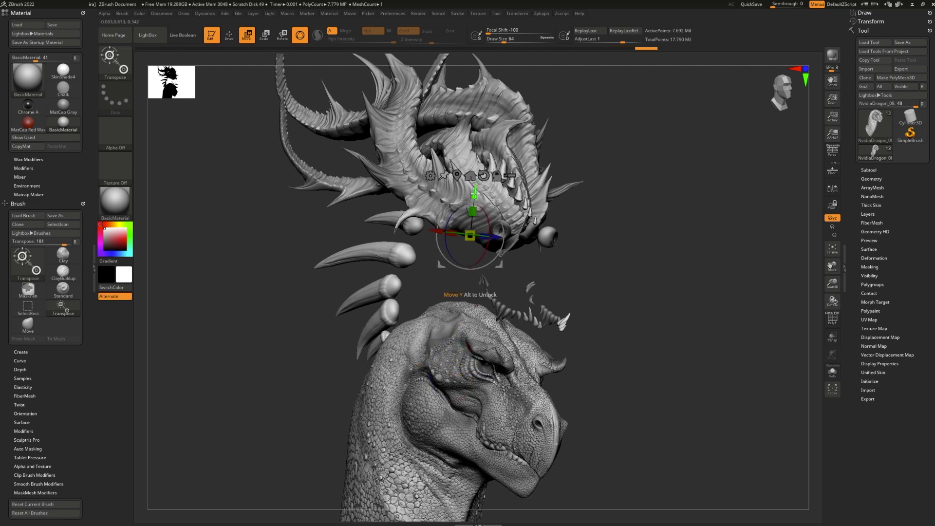
pyautogui.moveTo(471, 195); pyautogui.dragTo(468, 272)
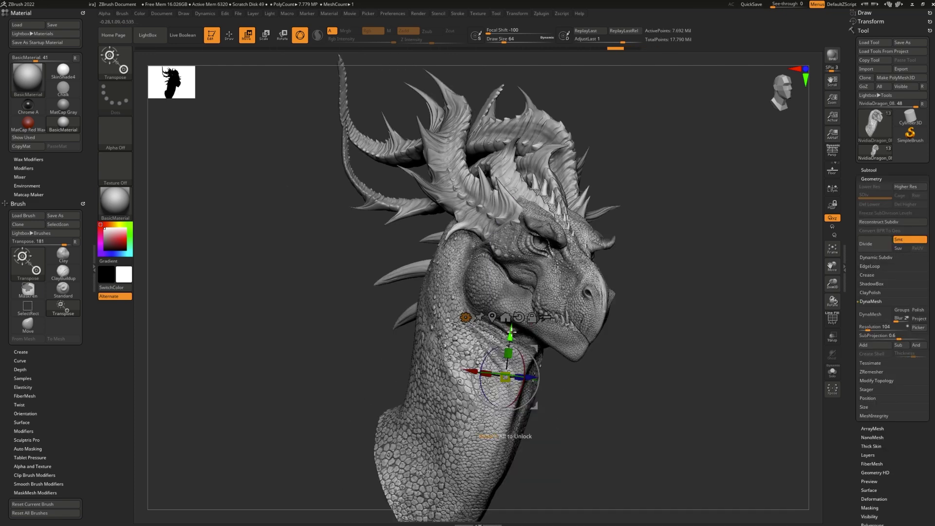
pyautogui.moveTo(511, 333)
pyautogui.mouseDown()
pyautogui.moveTo(505, 397)
pyautogui.moveTo(511, 285)
pyautogui.moveTo(502, 355)
pyautogui.mouseUp()
pyautogui.hotkey('ctrl', 'z')
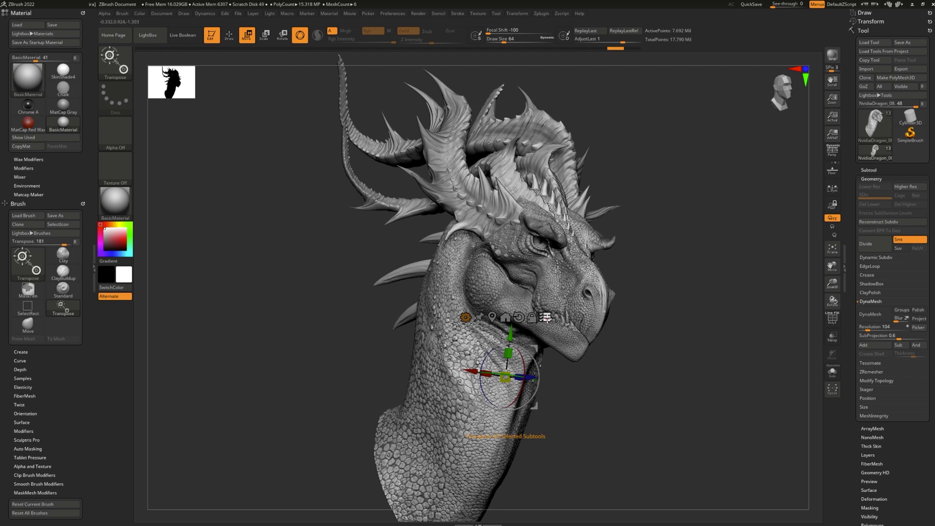
# - Enable transforming all selected subtools together and add the large curved horns to the selection alongside the body mesh
pyautogui.moveTo(509, 335); pyautogui.dragTo(634, 279)
pyautogui.hotkey('ctrl', 'shift')
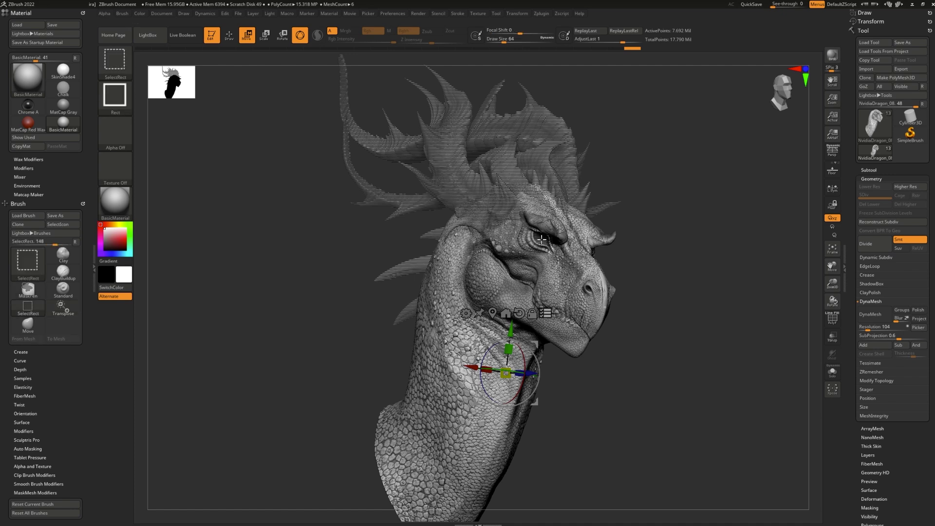
pyautogui.keyDown('ctrl'); pyautogui.keyDown('shift'); pyautogui.click(493, 208); pyautogui.keyUp('shift'); pyautogui.keyUp('ctrl')
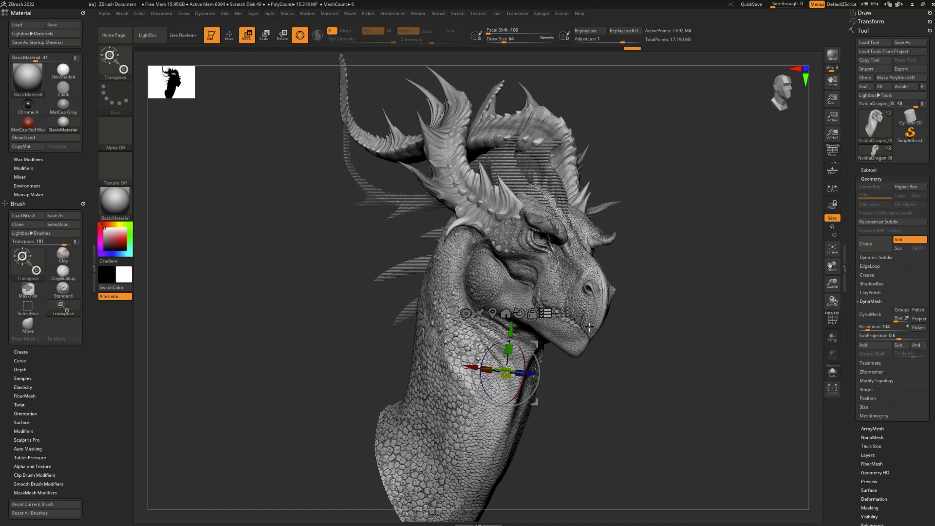
pyautogui.moveTo(559, 365); pyautogui.dragTo(660, 366)
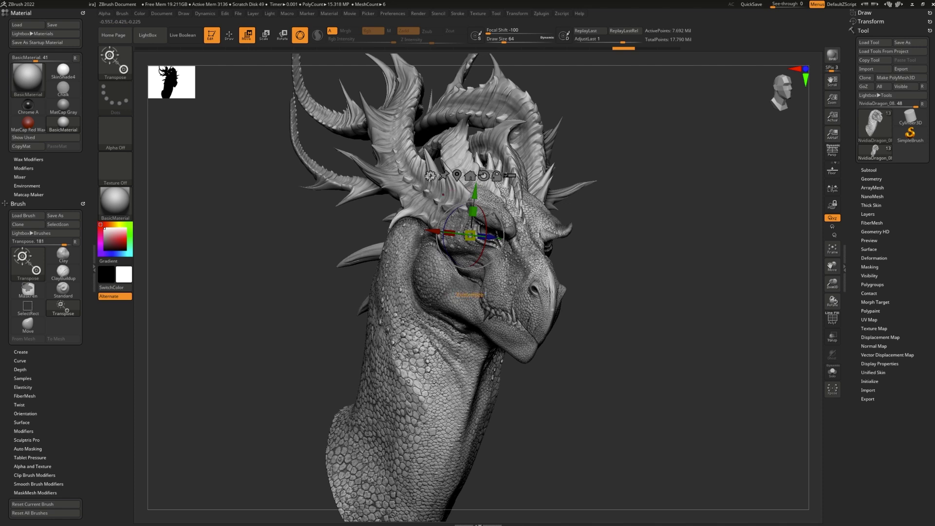
# - Apply a cage deformer to the body mesh through the gizmo's customization and pull one cage corner point outward
pyautogui.click(430, 175)
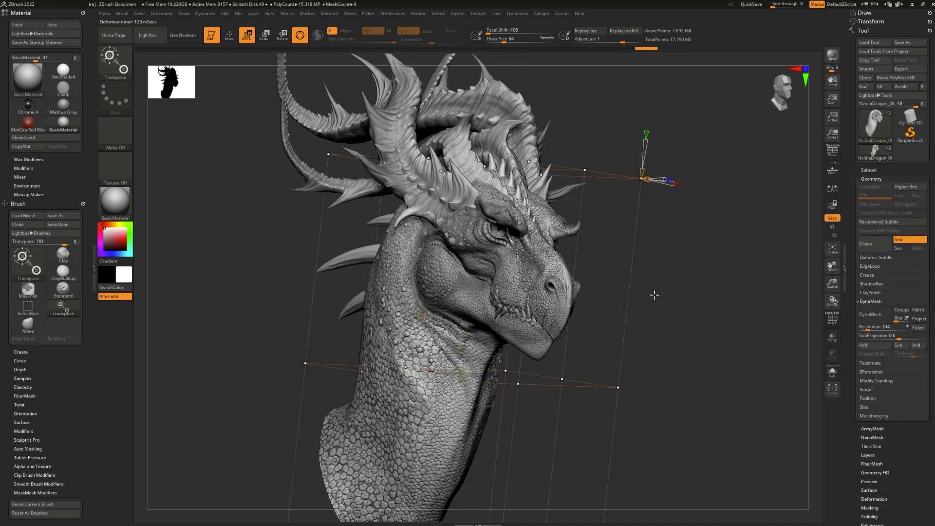
pyautogui.moveTo(617, 386); pyautogui.dragTo(770, 238)
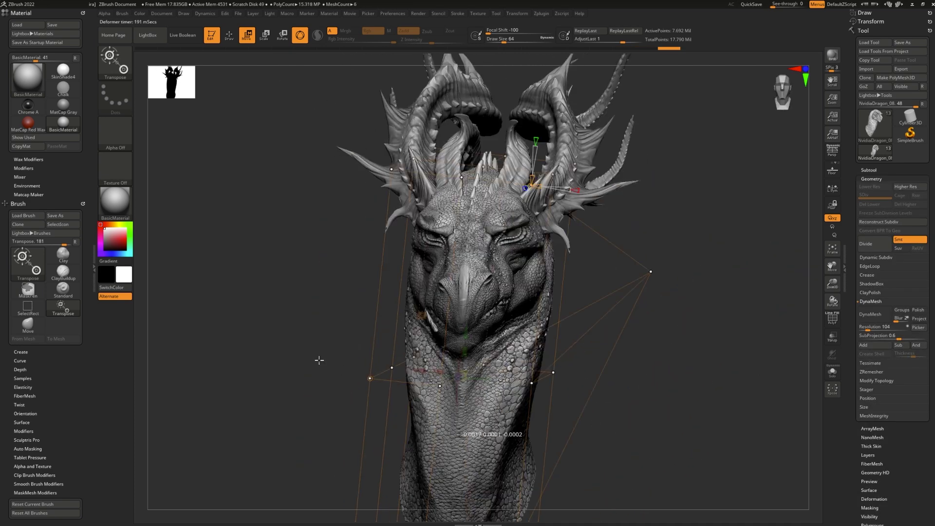
pyautogui.moveTo(317, 359); pyautogui.dragTo(386, 346)
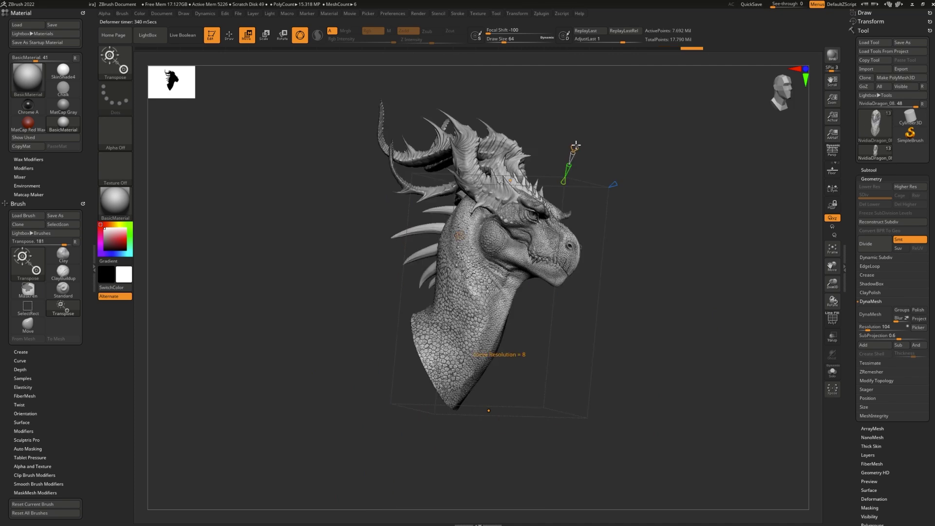
# - Try another gizmo deformer on the body mesh, using its cone handles to taper the base of the neck to a point
pyautogui.moveTo(575, 145)
pyautogui.mouseDown()
pyautogui.moveTo(580, 138)
pyautogui.moveTo(576, 146)
pyautogui.mouseUp()
pyautogui.moveTo(496, 362); pyautogui.dragTo(518, 316)
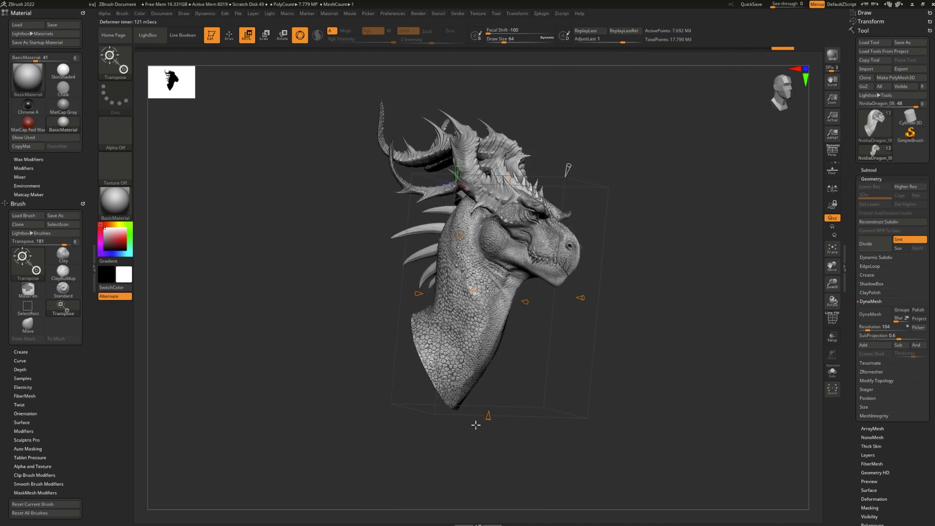
pyautogui.moveTo(475, 425); pyautogui.dragTo(486, 377)
pyautogui.press('space')
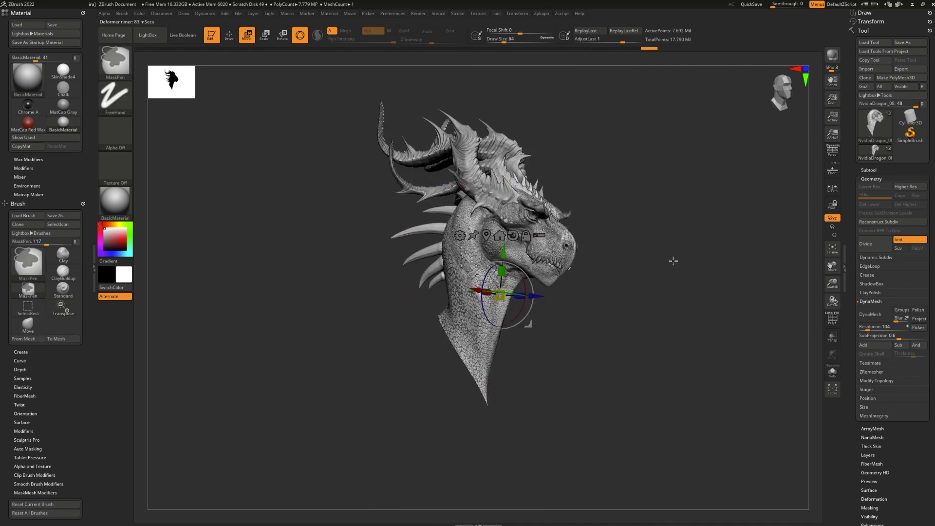